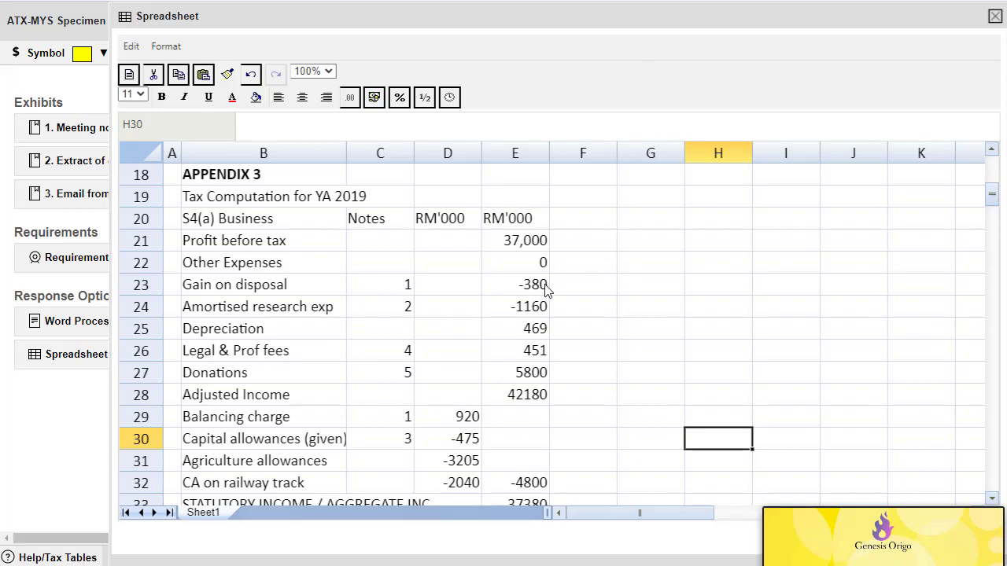
Examine the Adjusted Income row and the formula behind its total in E28
click(538, 398)
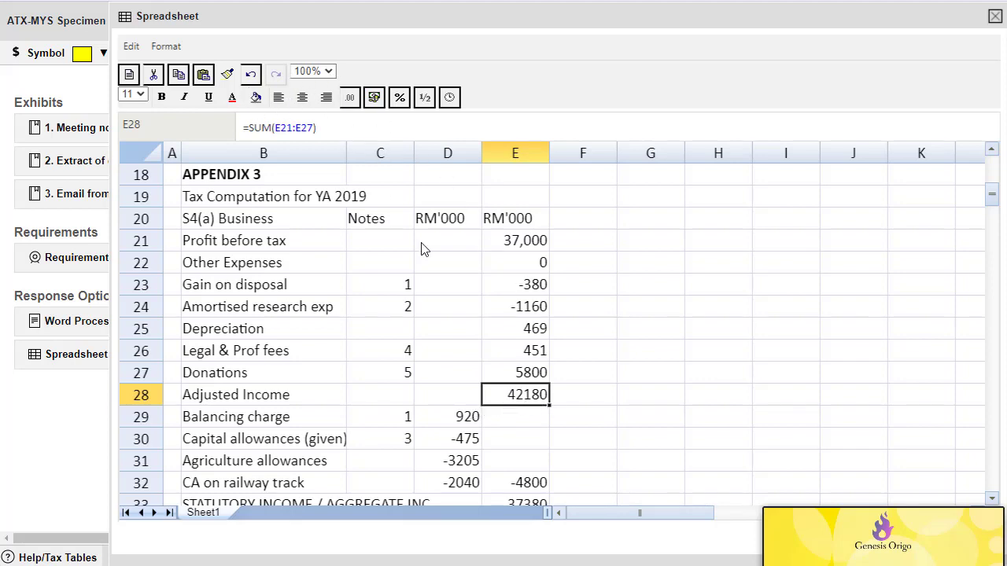
click(571, 397)
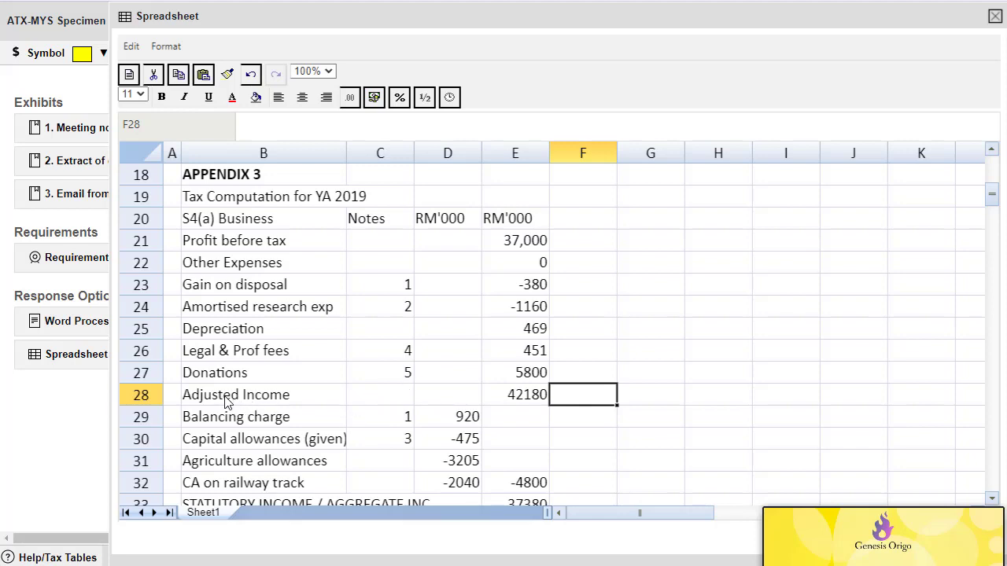
drag(522, 391, 239, 399)
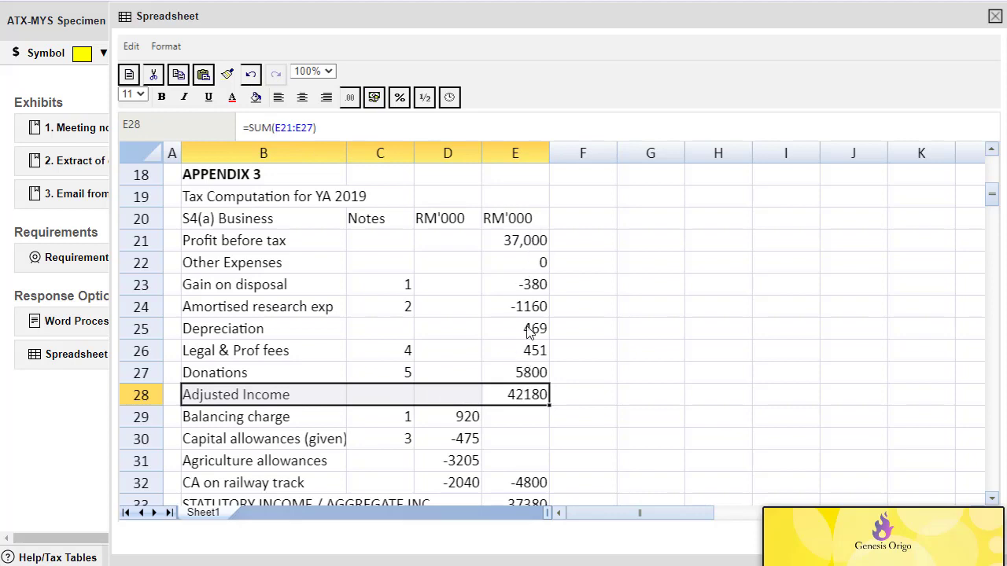
click(586, 399)
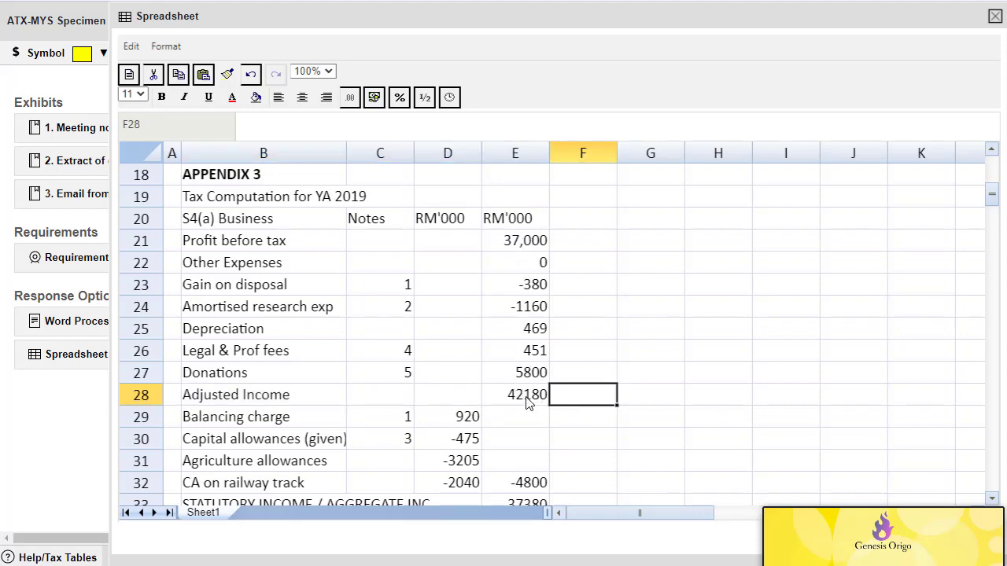
click(530, 403)
click(234, 398)
click(496, 396)
click(305, 398)
click(494, 397)
click(582, 396)
click(678, 283)
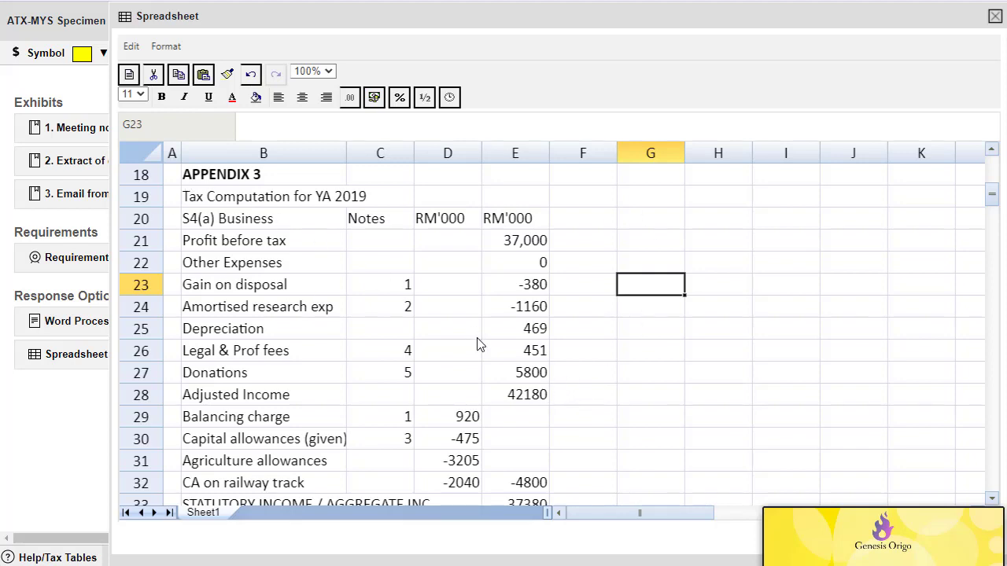
Add a medium-weight top border to the Adjusted Income total in E28
click(527, 394)
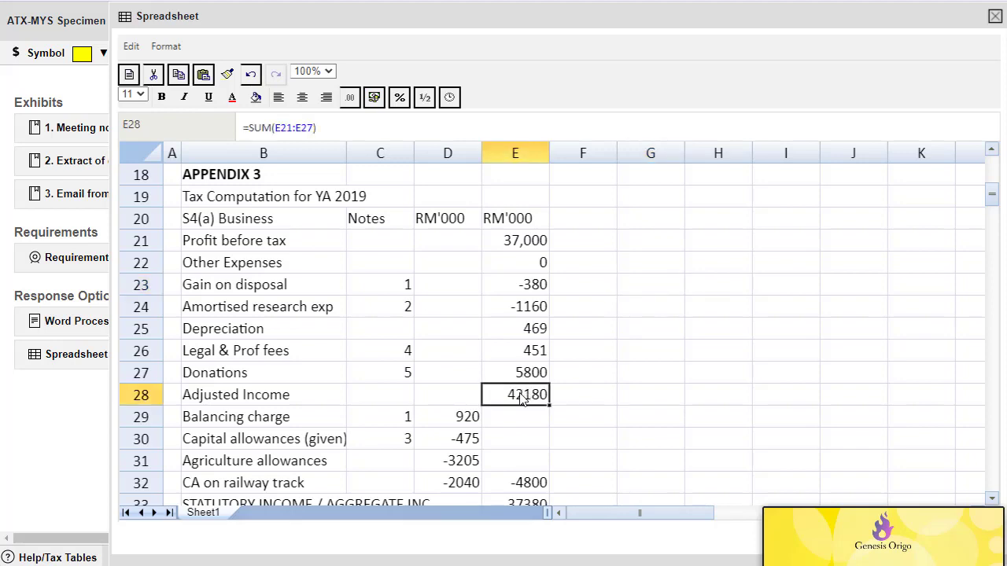
right_click(521, 400)
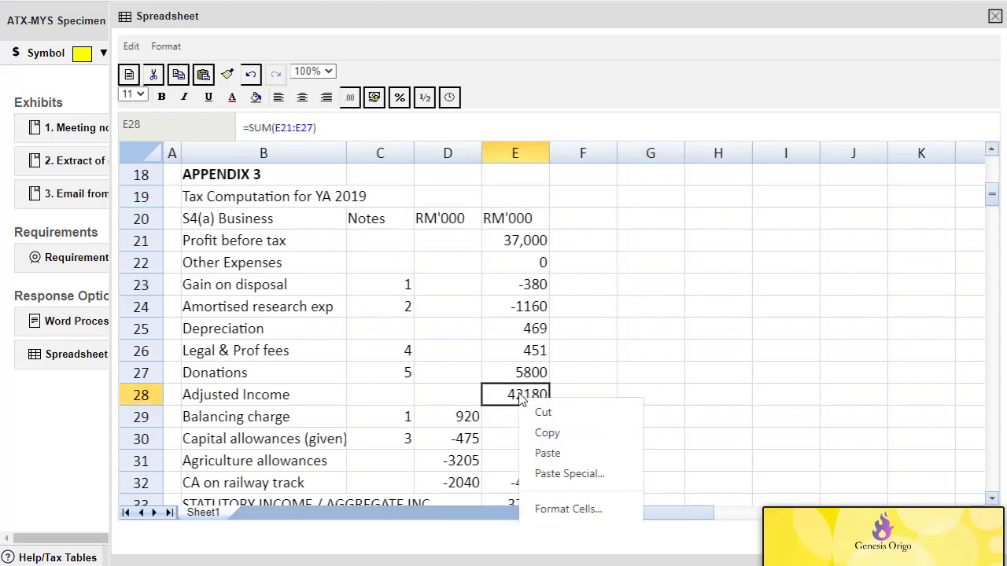
click(562, 509)
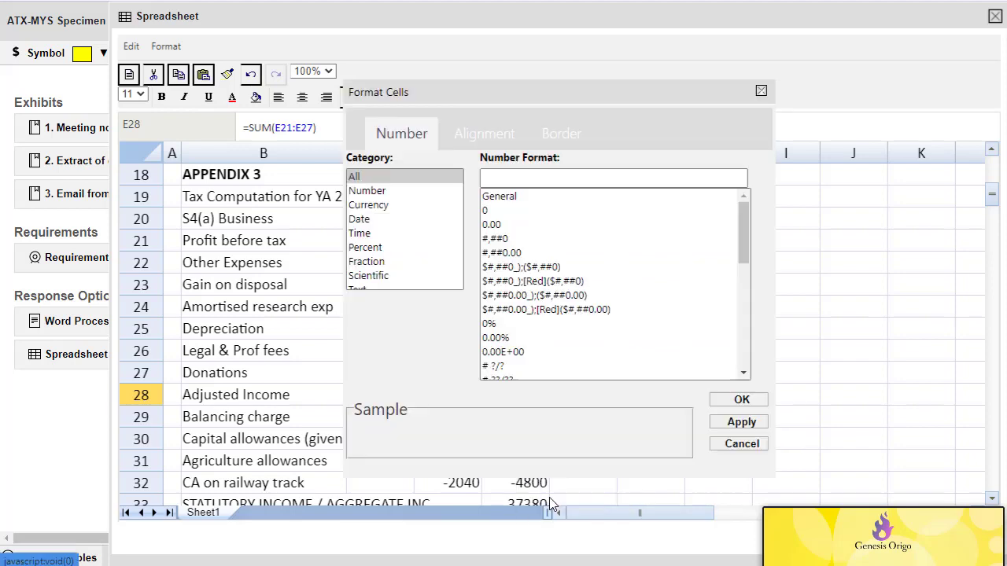
click(566, 138)
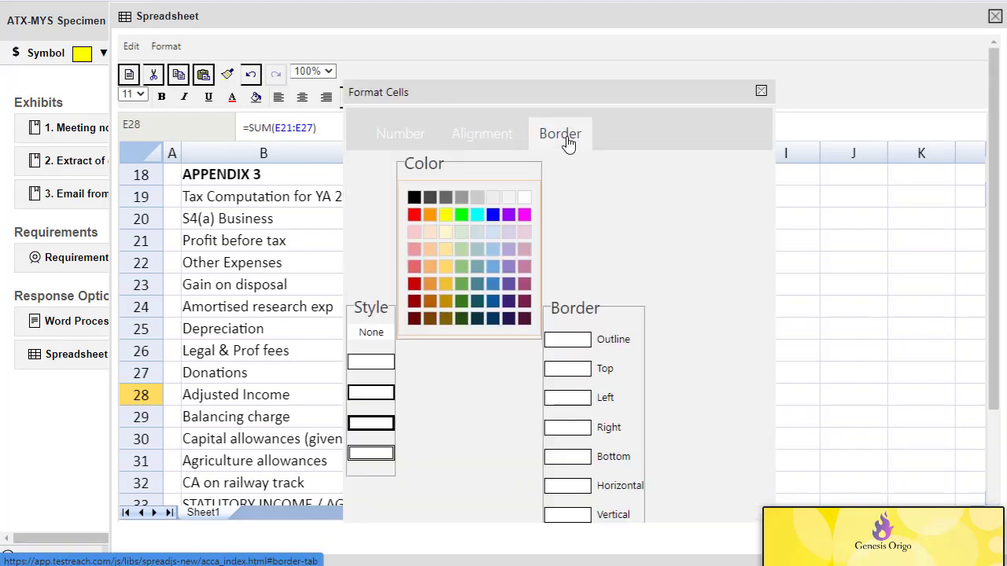
click(365, 398)
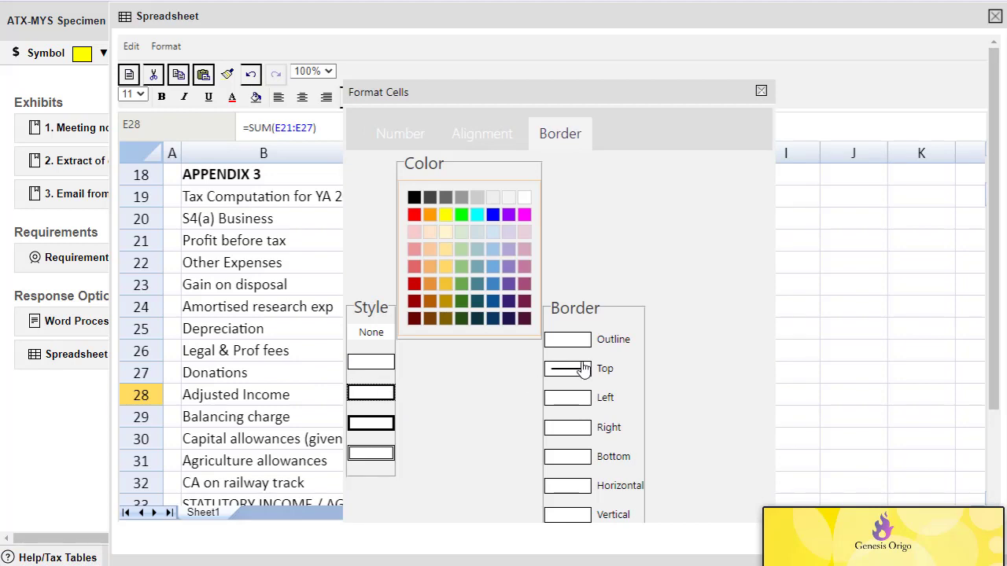
drag(640, 90, 541, 52)
click(633, 512)
click(656, 376)
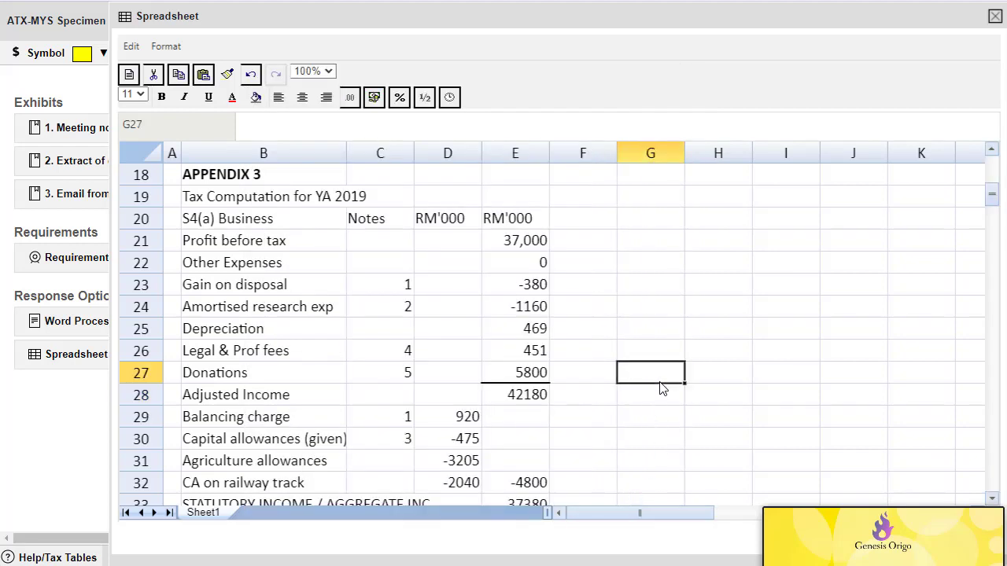
click(531, 403)
click(608, 404)
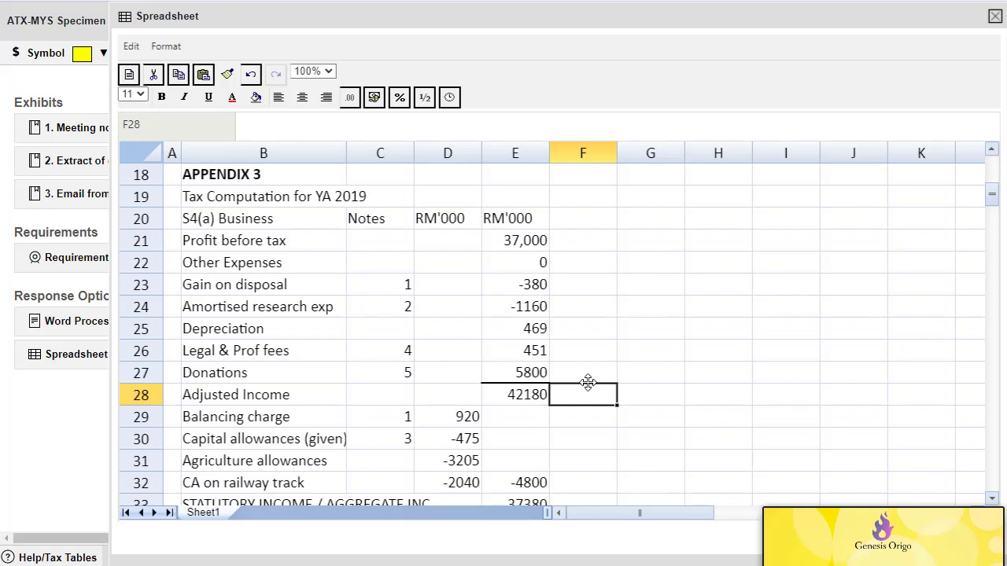
Apply the same top border to the blank cell H20
scroll(588, 382, down, 1)
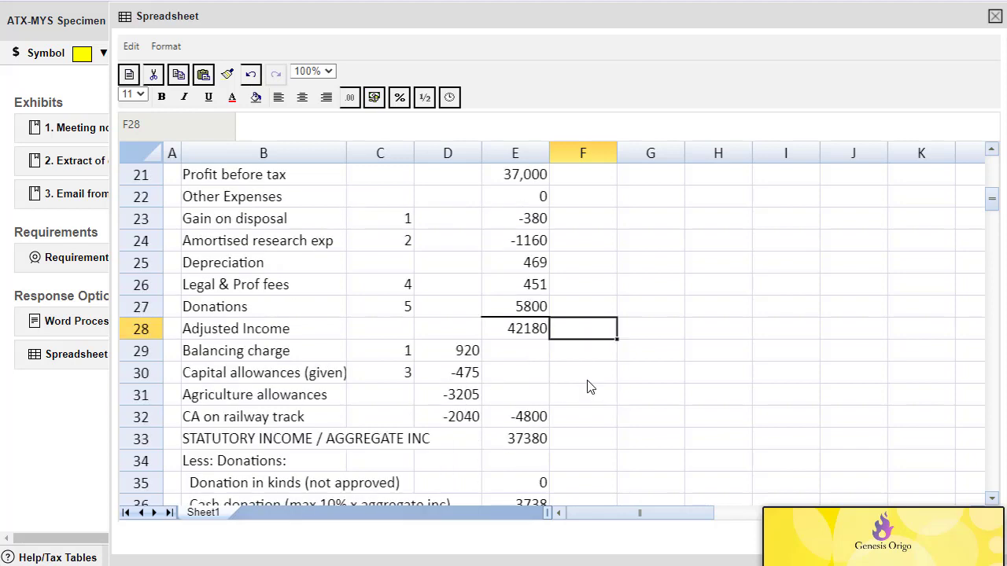
scroll(590, 386, up, 1)
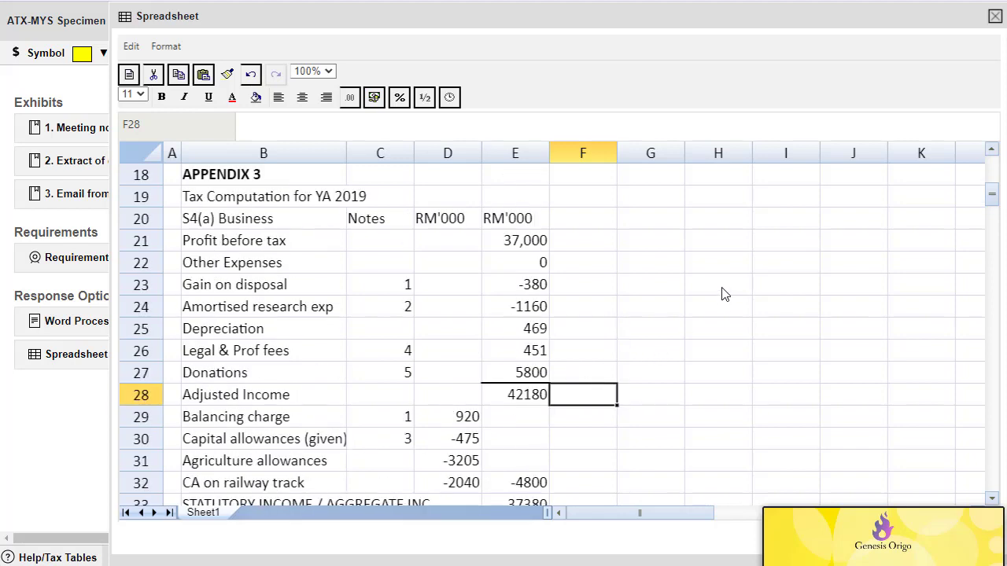
click(706, 221)
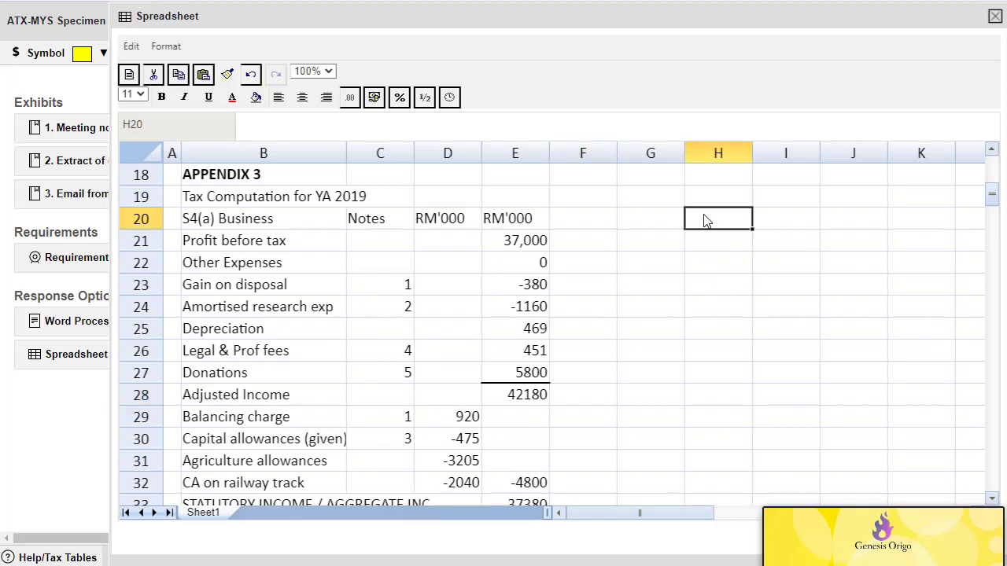
right_click(705, 221)
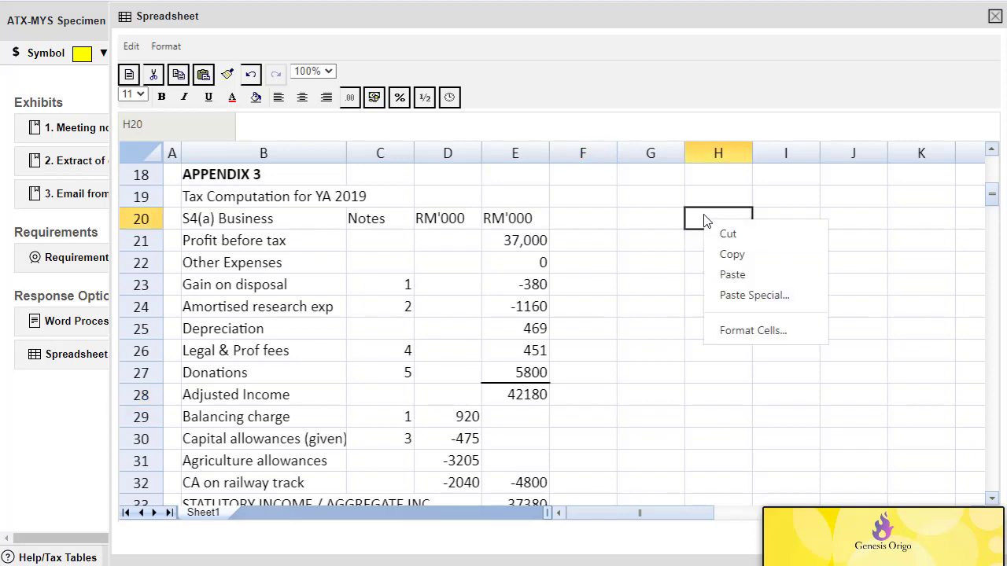
click(745, 331)
click(463, 92)
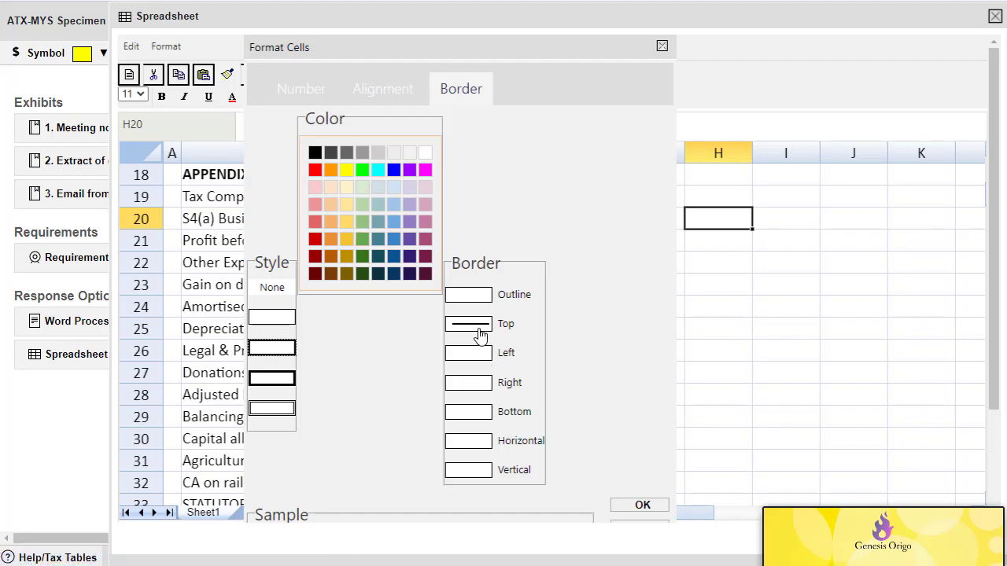
click(643, 505)
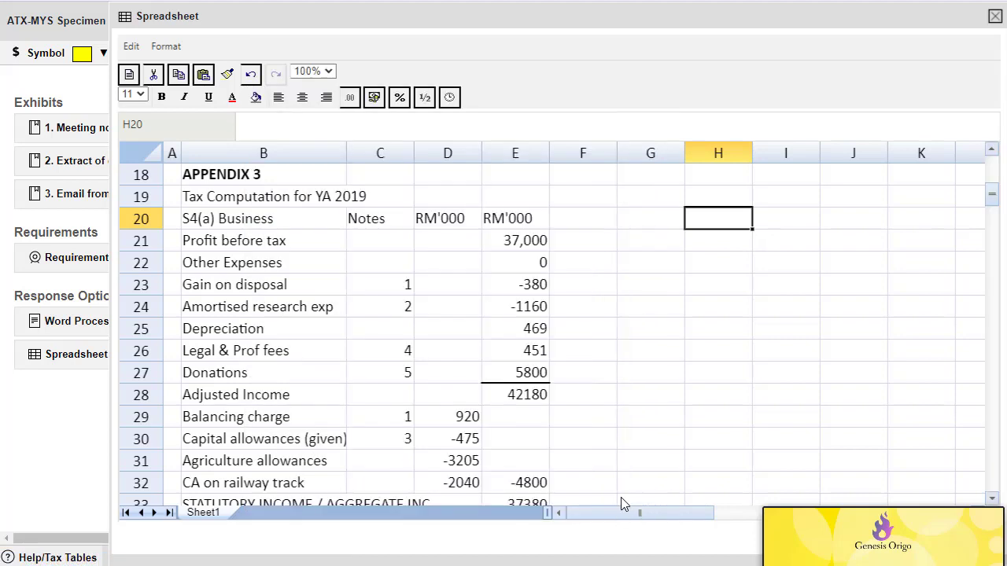
Copy the bordered blank cell H20 and paste it over the Statutory Income / Aggregate Income total in E33
click(732, 305)
click(723, 218)
click(658, 264)
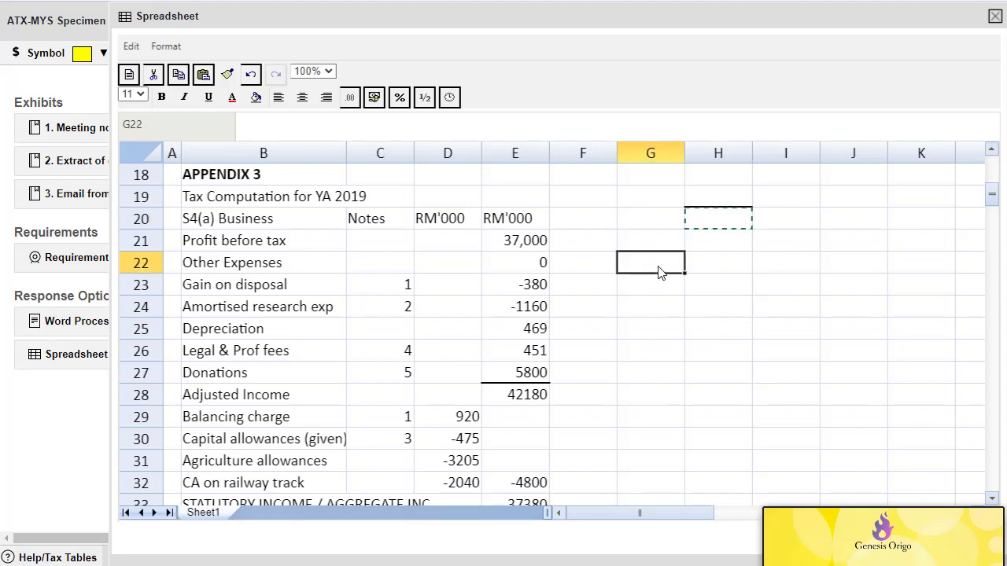
scroll(656, 291, down, 1)
click(525, 441)
key(Delete)
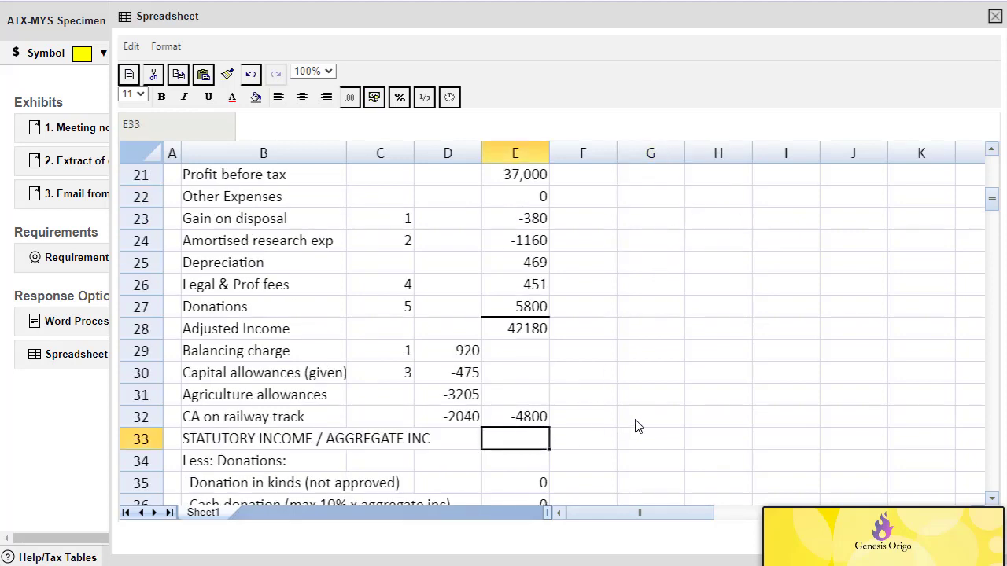
click(666, 408)
scroll(674, 254, up, 1)
click(717, 223)
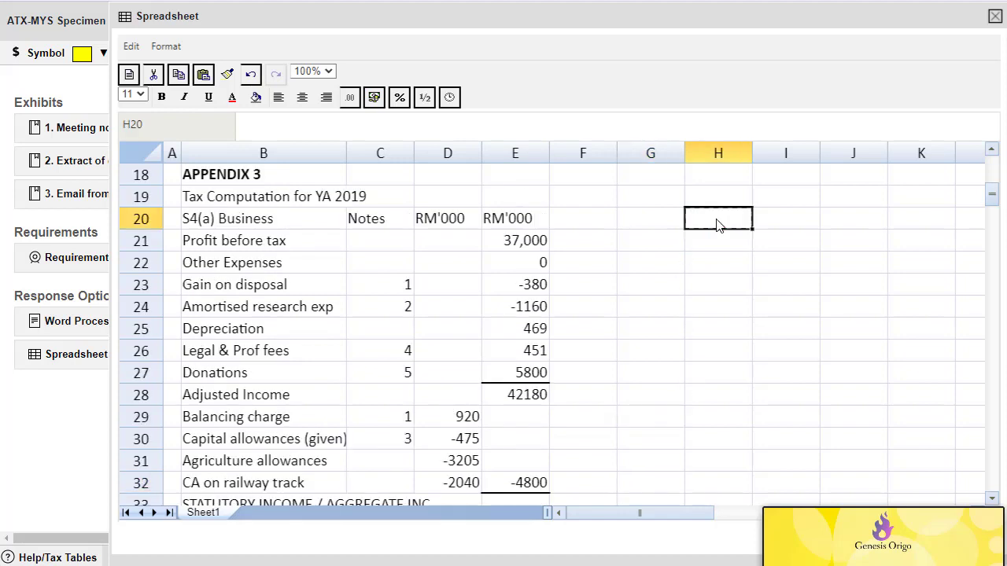
scroll(717, 226, down, 1)
click(526, 443)
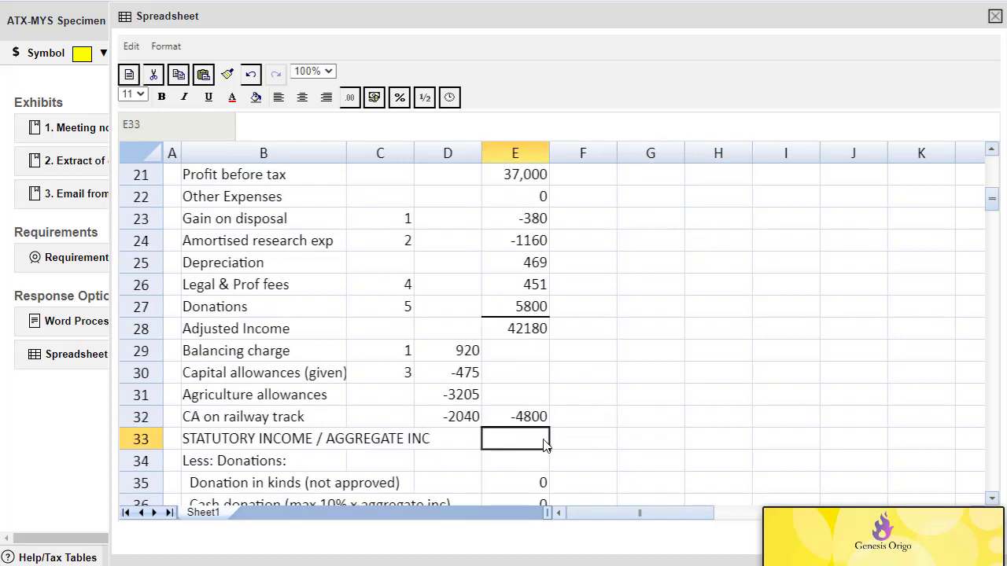
click(612, 443)
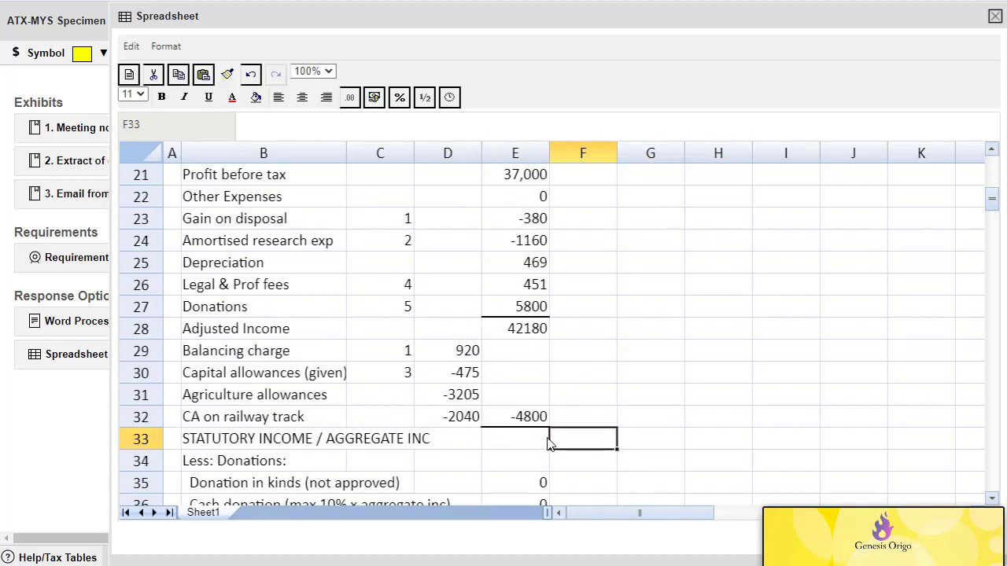
Paste the copied bordered cell over the Total / Chargeable Income amount in E37
scroll(550, 438, down, 2)
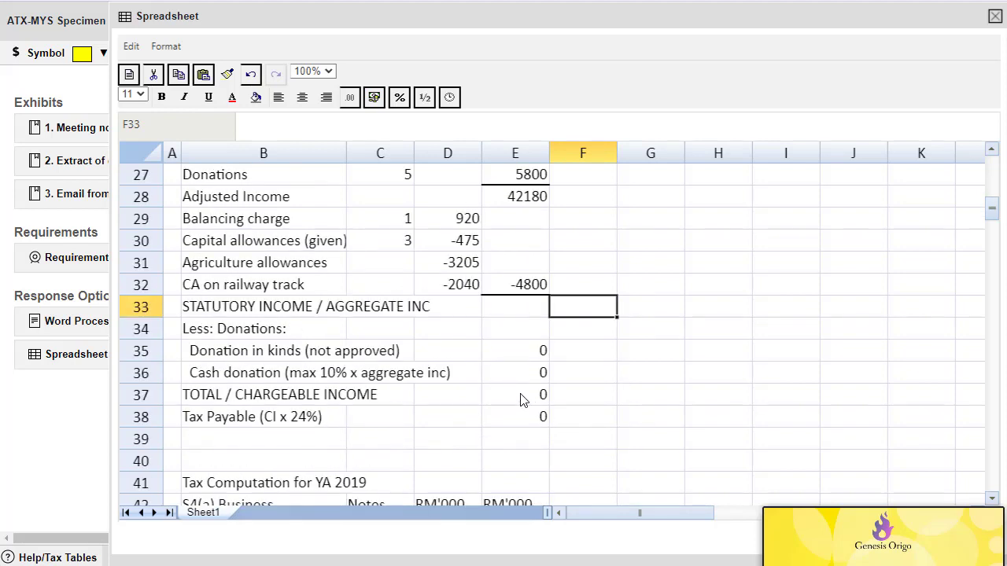
click(521, 398)
key(Delete)
click(565, 397)
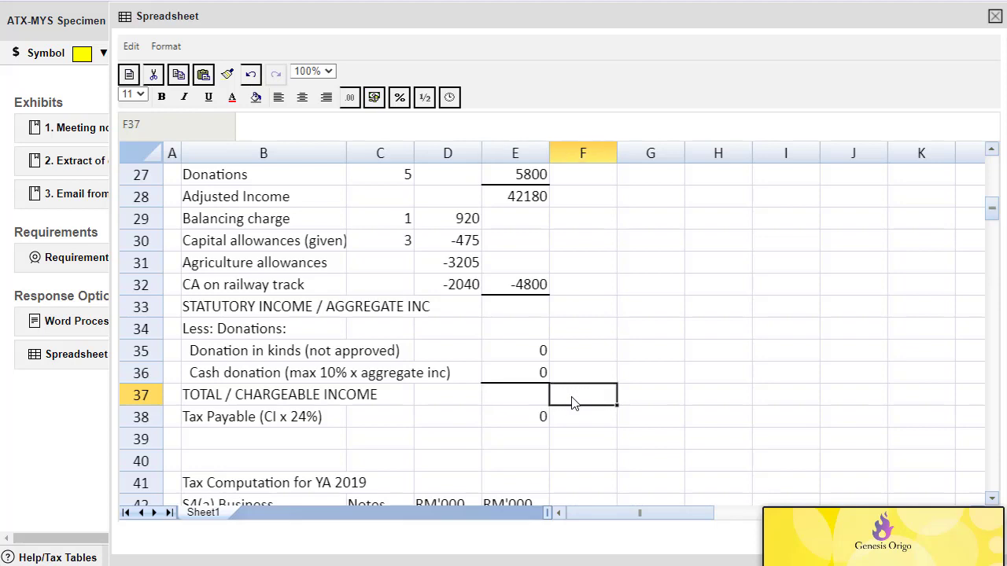
click(517, 404)
Enter a SUM formula over E28:E32 in E33 for the Statutory Income / Aggregate Income total
click(525, 314)
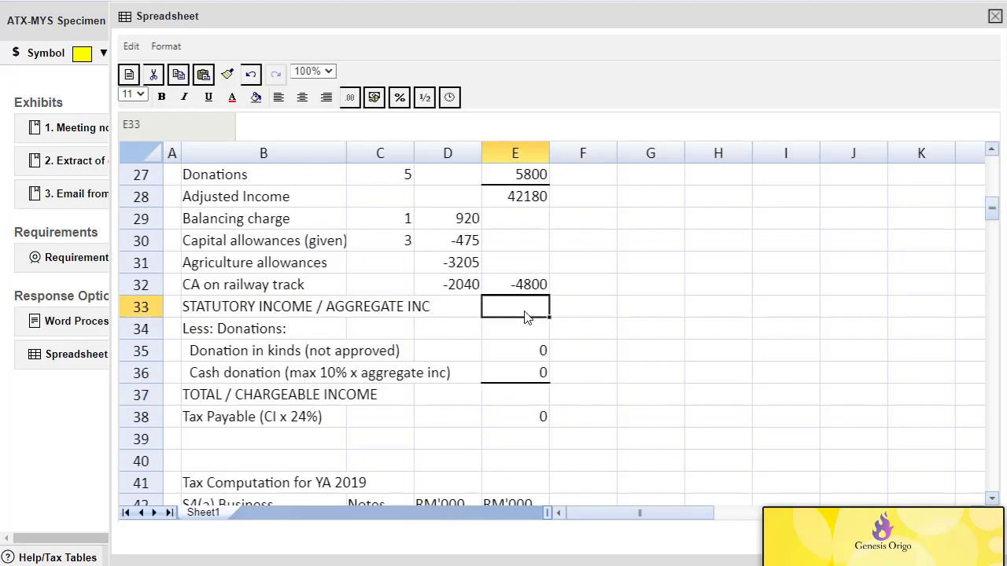
text(=sum()
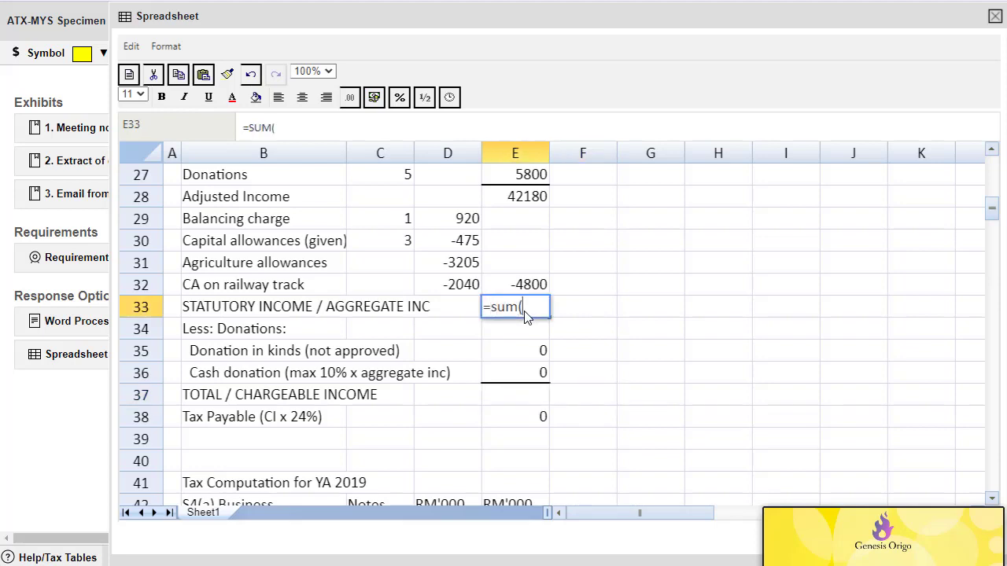
key(Up)
key(shift+Up)
key(shift+Up)
key(shift+Up)
key(shift+Up)
key(Return)
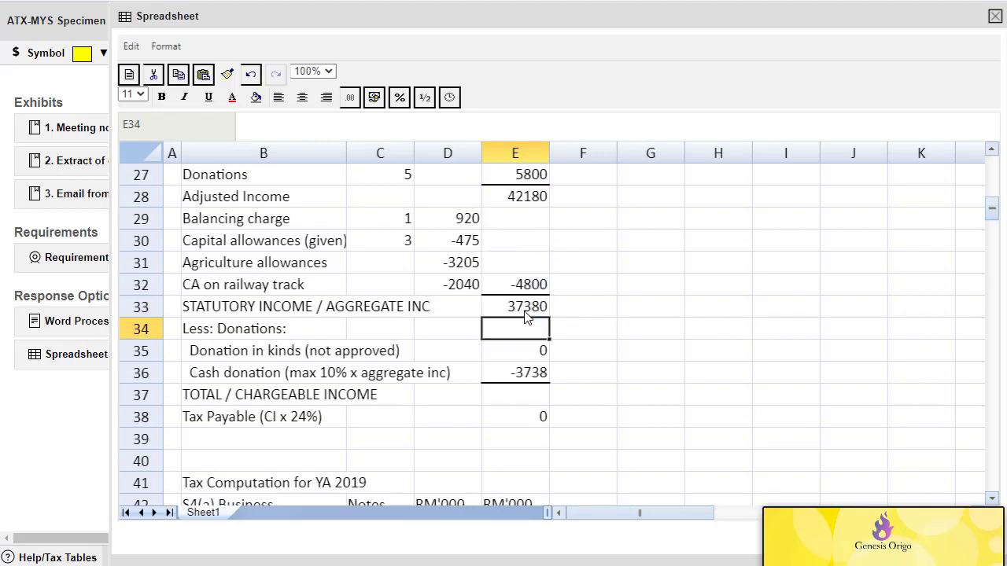
Enter a SUM formula over E33:E36 in E37 for the Total / Chargeable Income
click(525, 395)
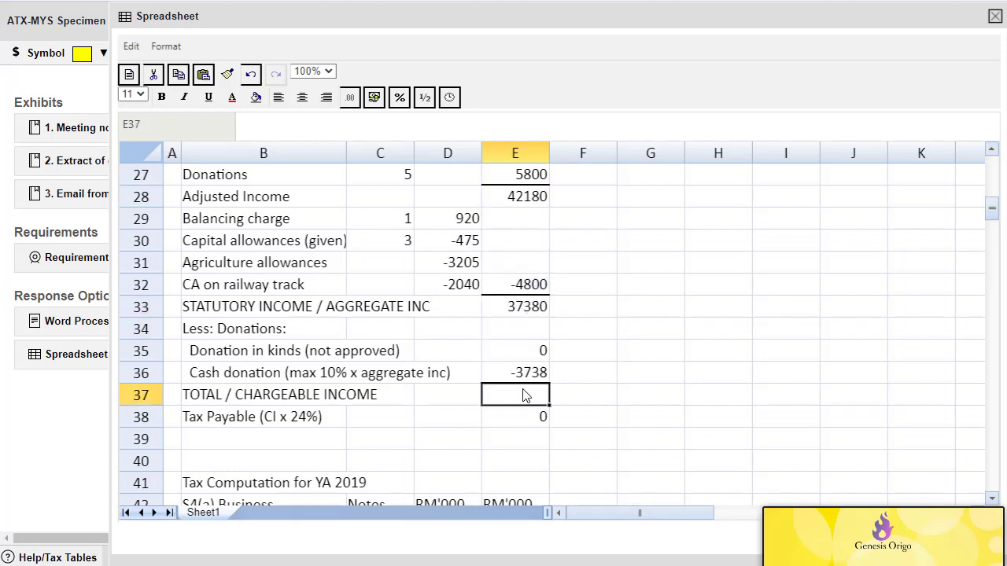
text(=sum()
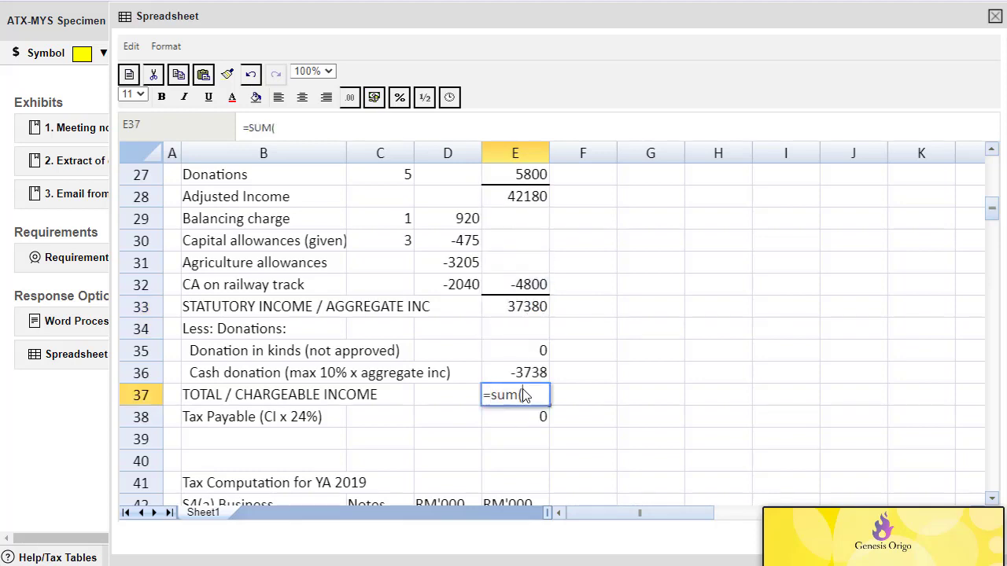
key(Up)
key(shift+Up)
key(shift+Up)
key(shift+Up)
key(Return)
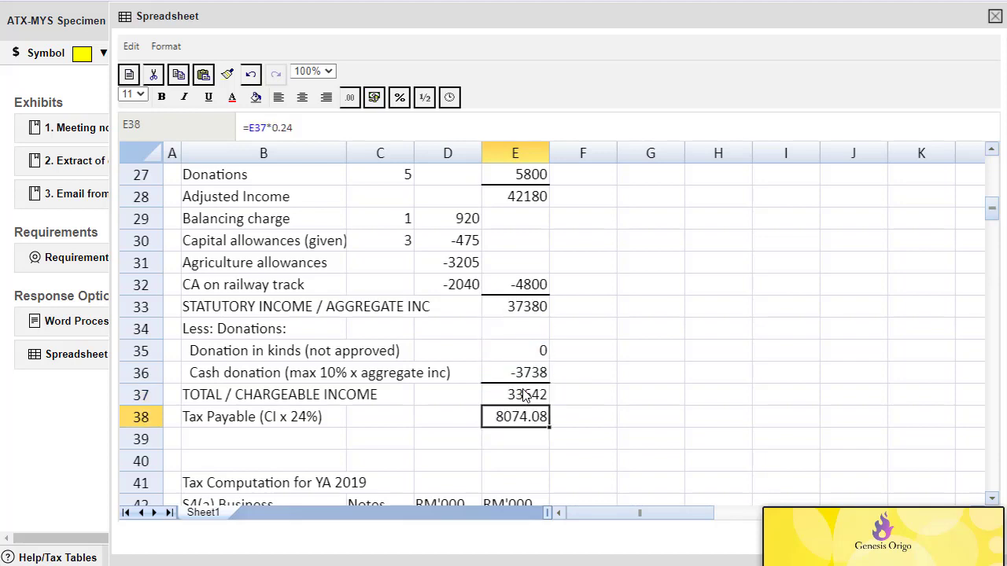
Open the cell border settings for the Statutory Income / Aggregate Income total in E33 and close them without changes
scroll(631, 356, up, 1)
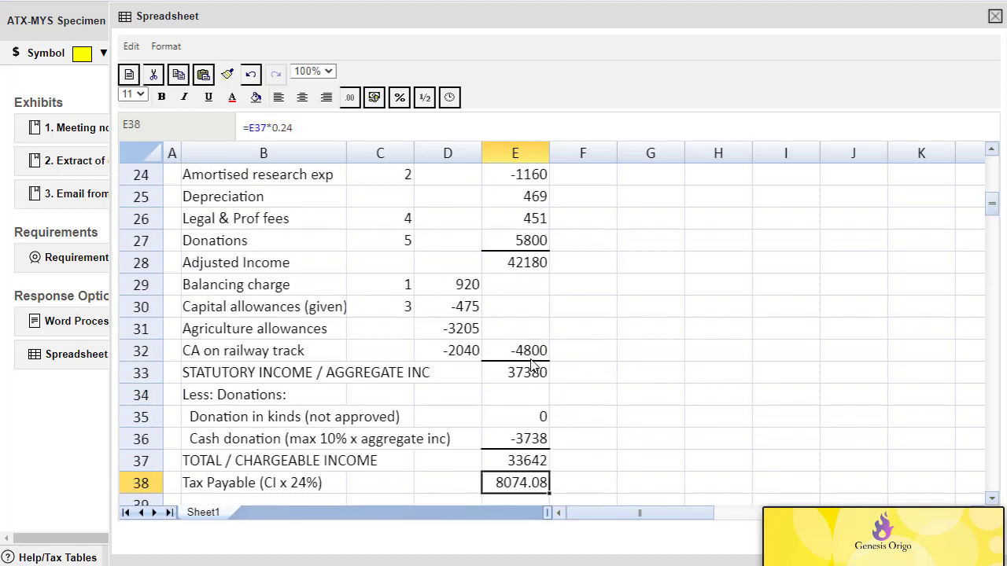
scroll(582, 344, up, 1)
right_click(522, 445)
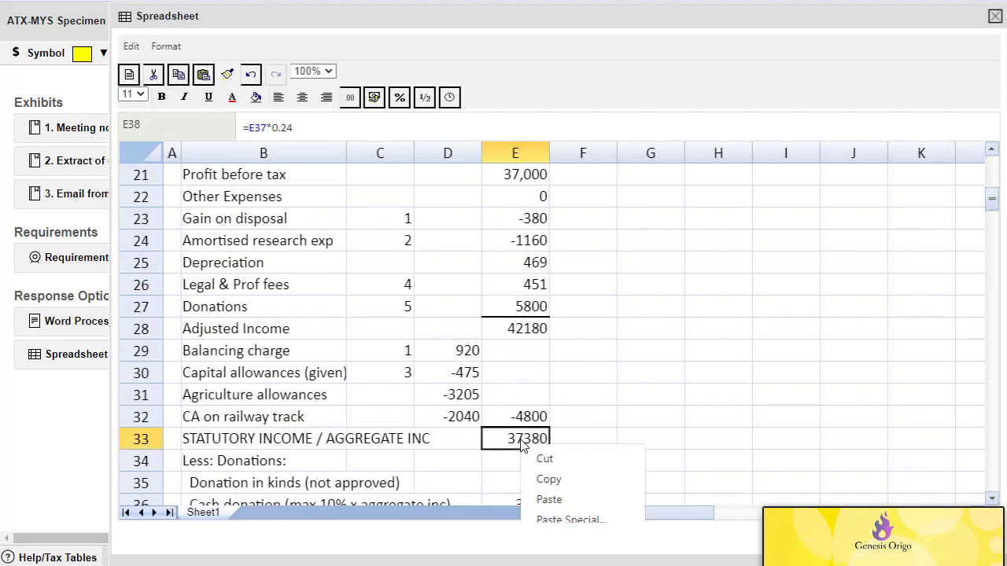
scroll(522, 445, down, 2)
click(606, 331)
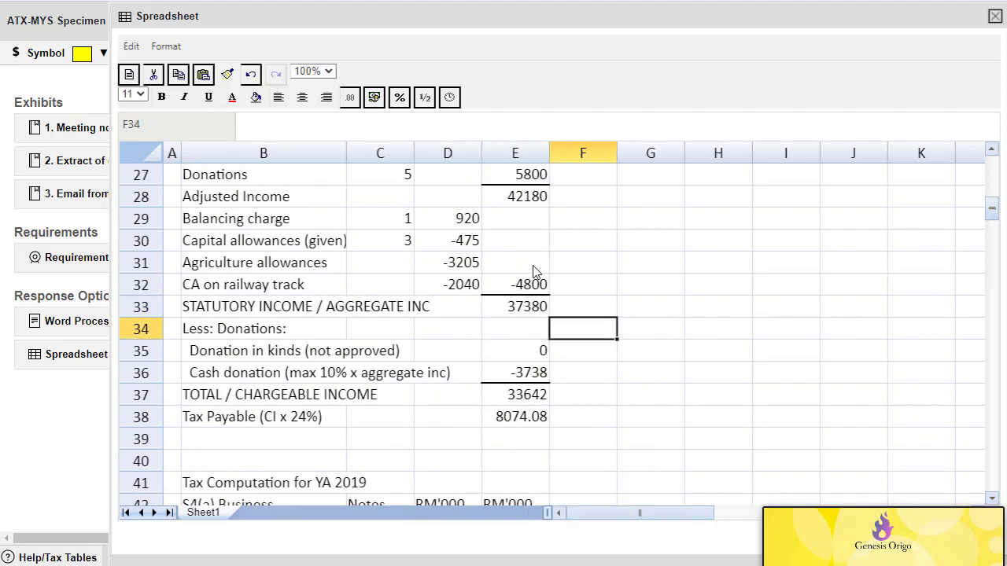
right_click(526, 309)
click(578, 425)
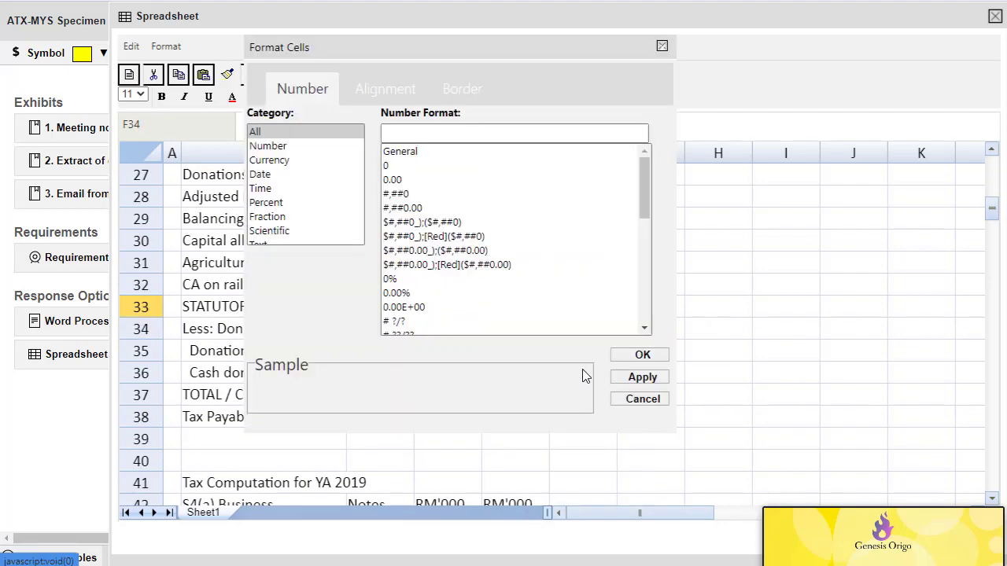
click(464, 95)
click(661, 46)
click(694, 269)
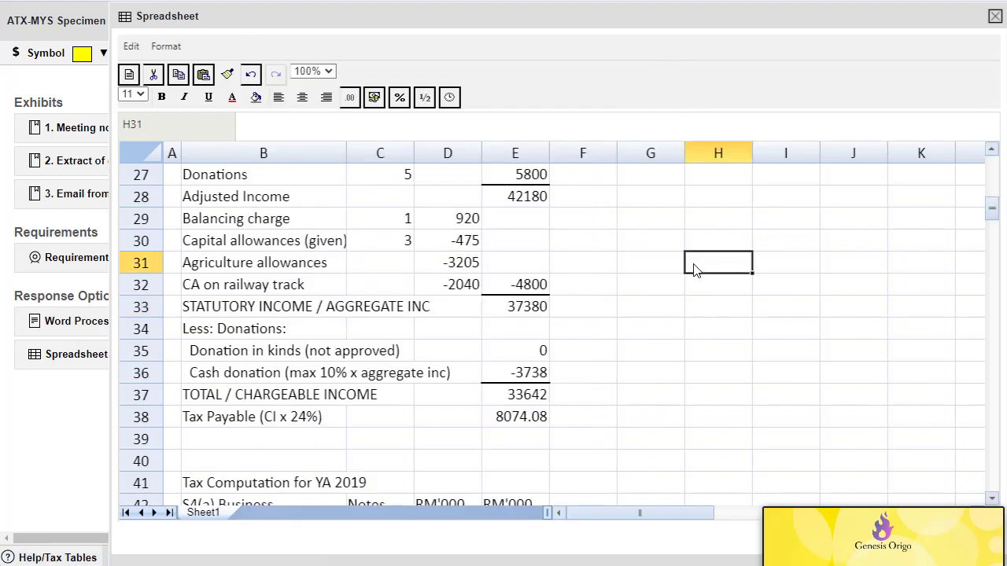
Make the Adjusted Income row B50:E50 of the second tax computation bold and fill it bright green
scroll(694, 269, up, 4)
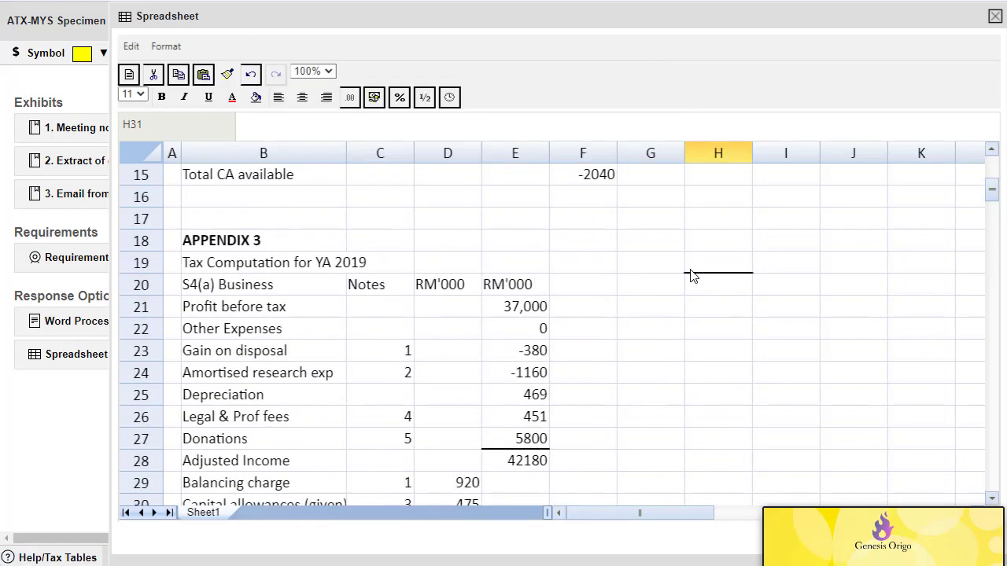
scroll(692, 277, down, 1)
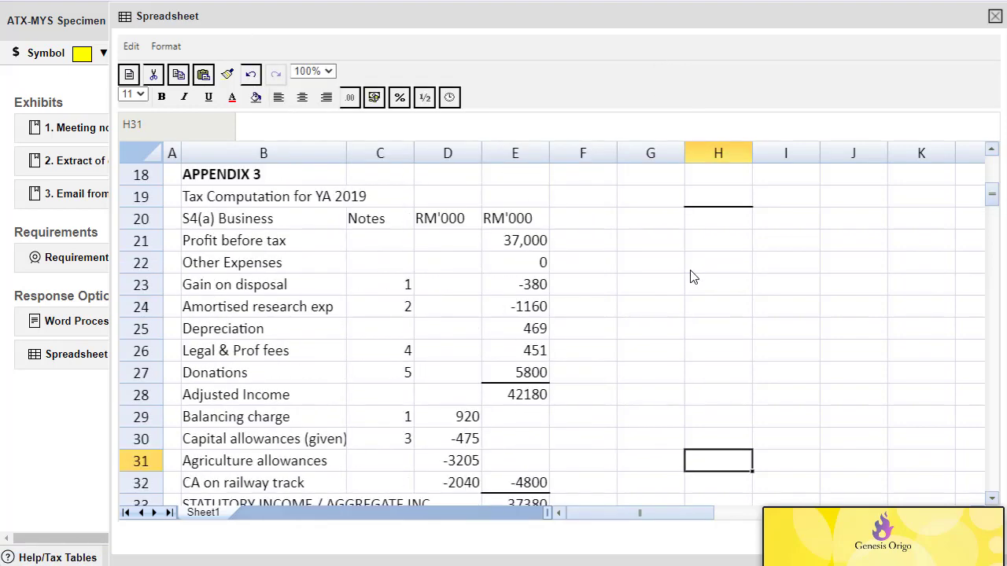
scroll(692, 277, down, 7)
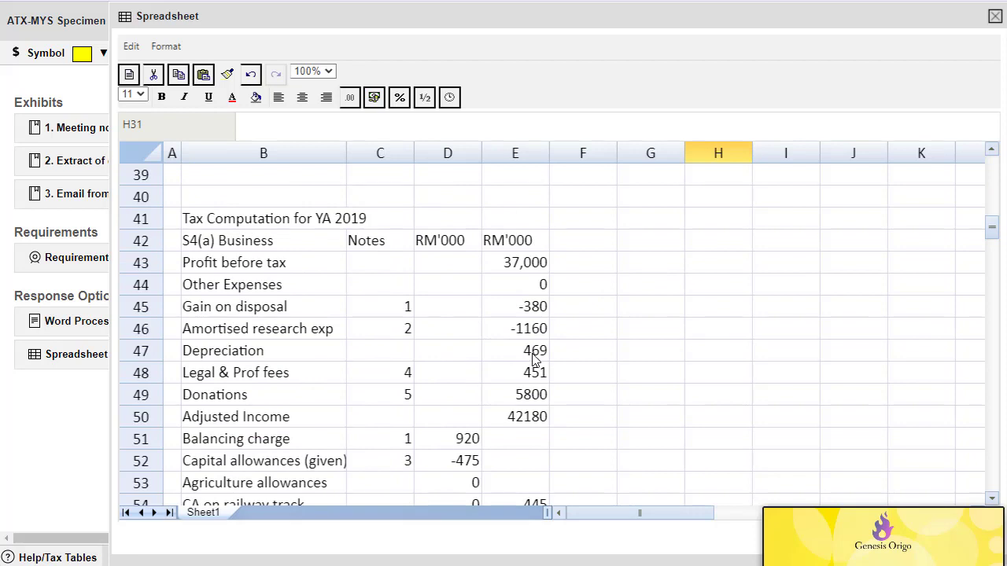
click(518, 421)
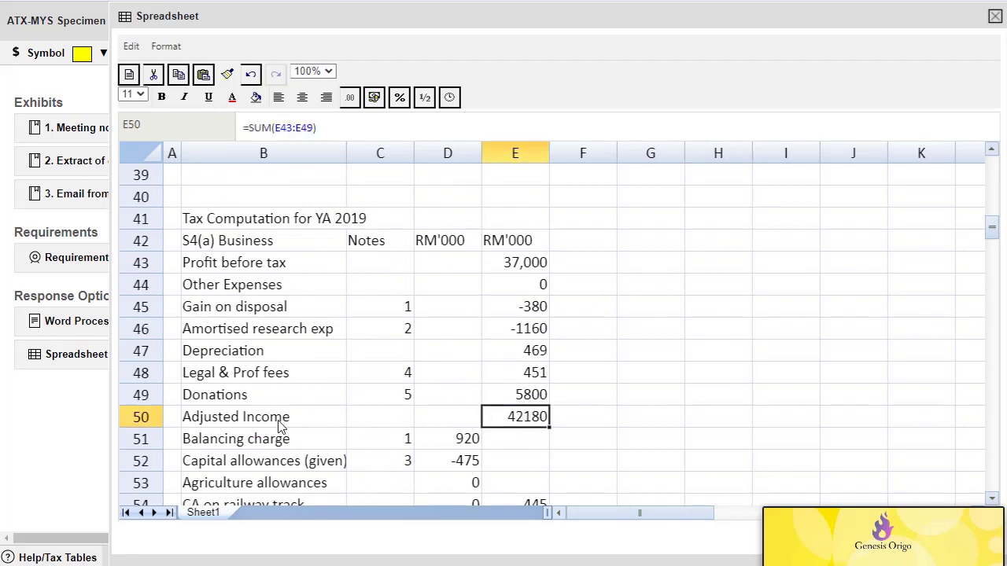
drag(271, 422, 523, 420)
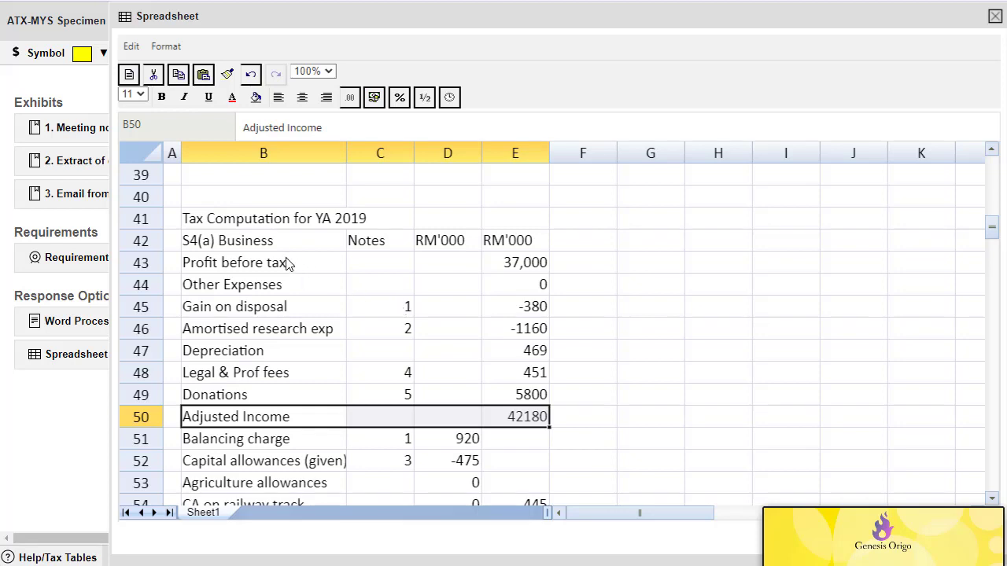
key(ctrl+b)
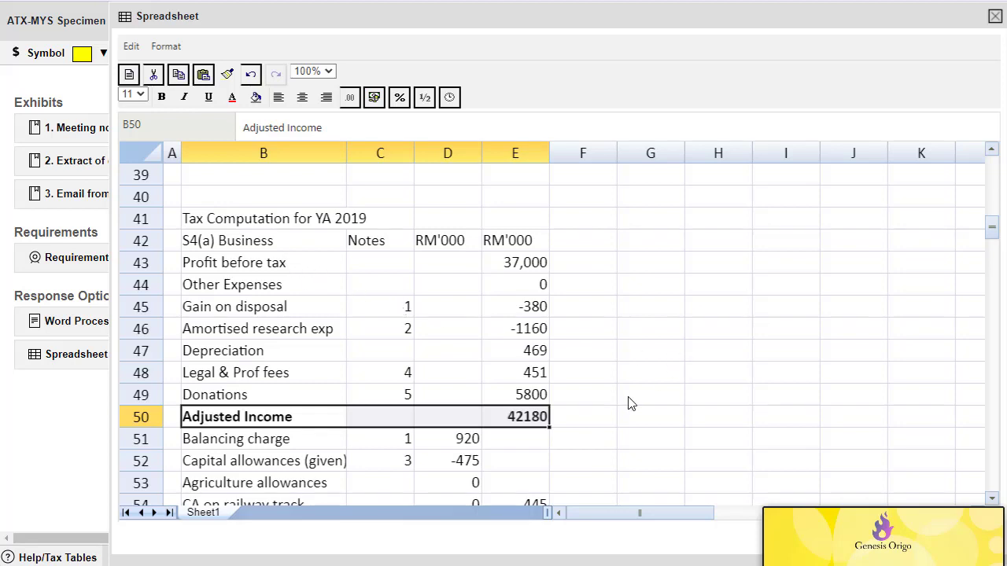
scroll(627, 403, down, 1)
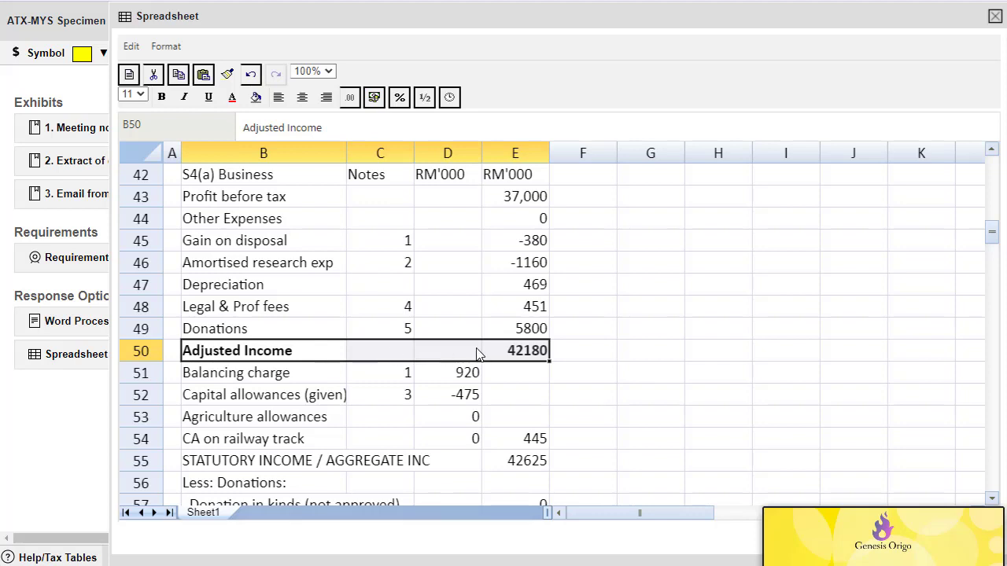
click(255, 97)
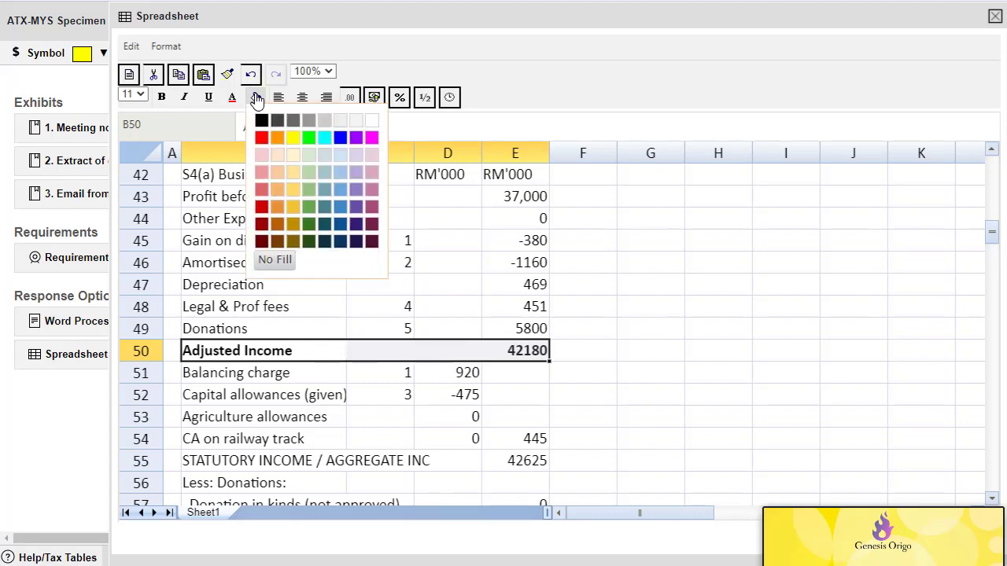
click(308, 137)
click(641, 308)
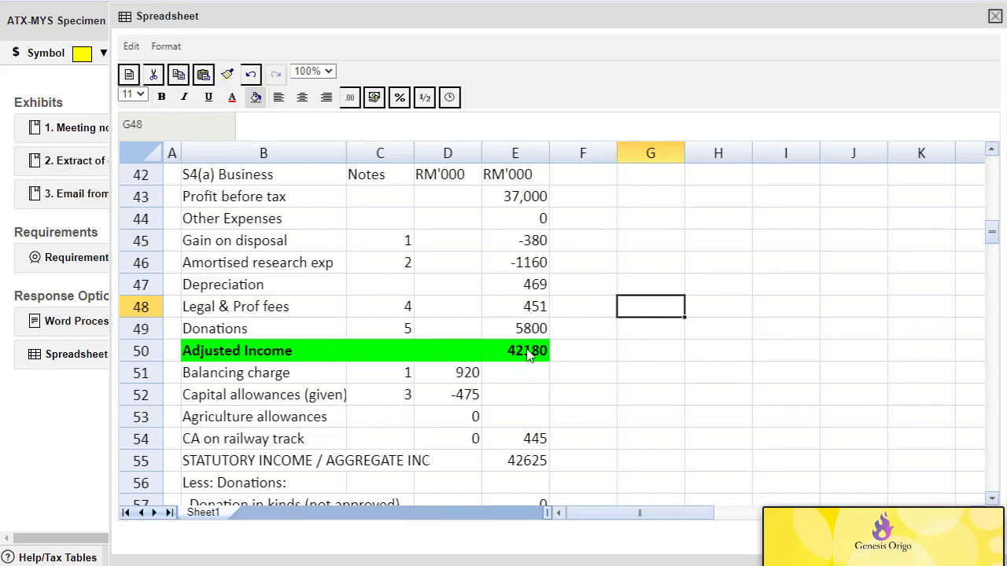
Make the Statutory Income / Aggregate Income row B55:E55 bold and fill it bright green
scroll(529, 354, down, 2)
drag(527, 329, 225, 333)
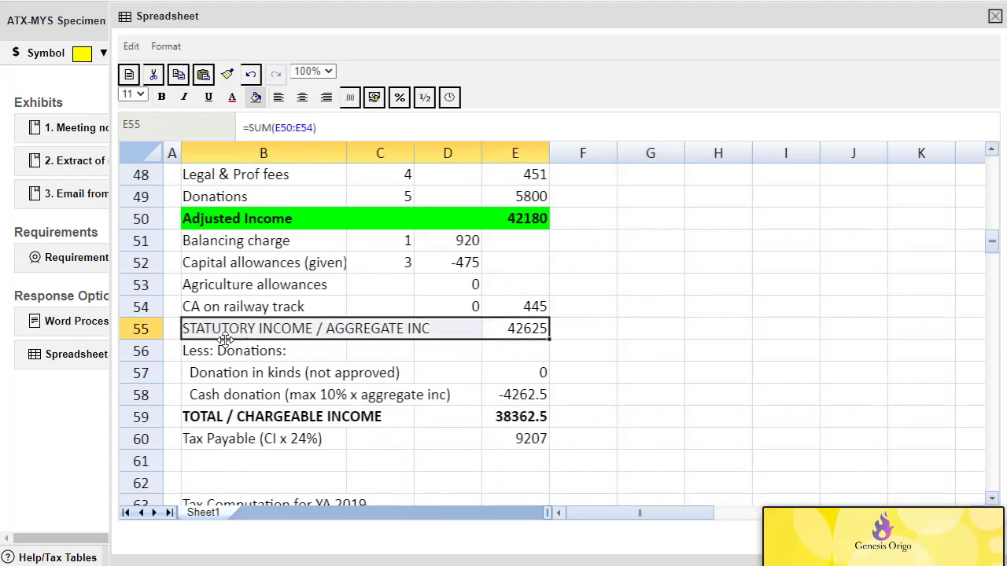
click(255, 97)
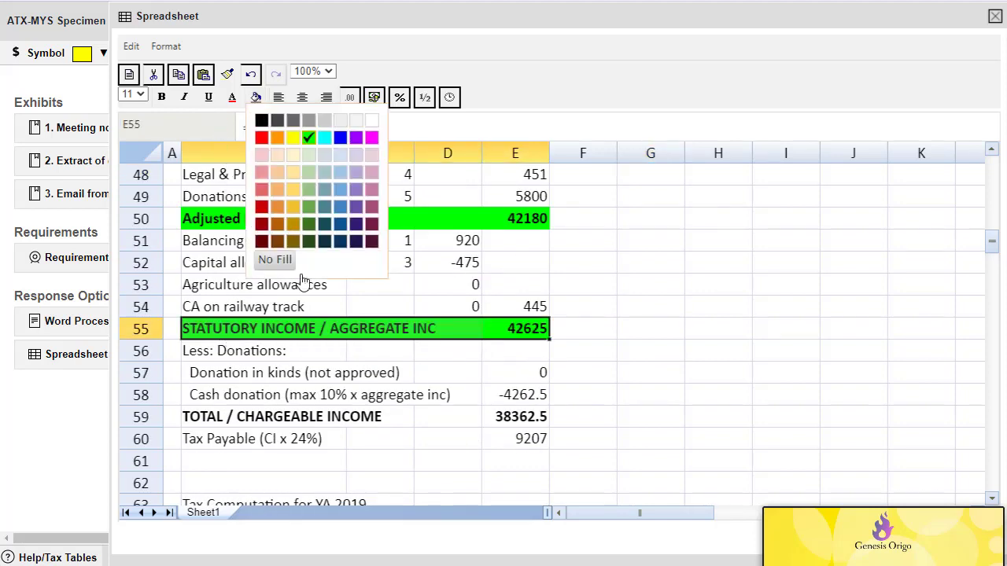
Fill the Total / Chargeable Income row B59:E59 with bright green
click(497, 417)
drag(231, 420, 503, 417)
click(256, 96)
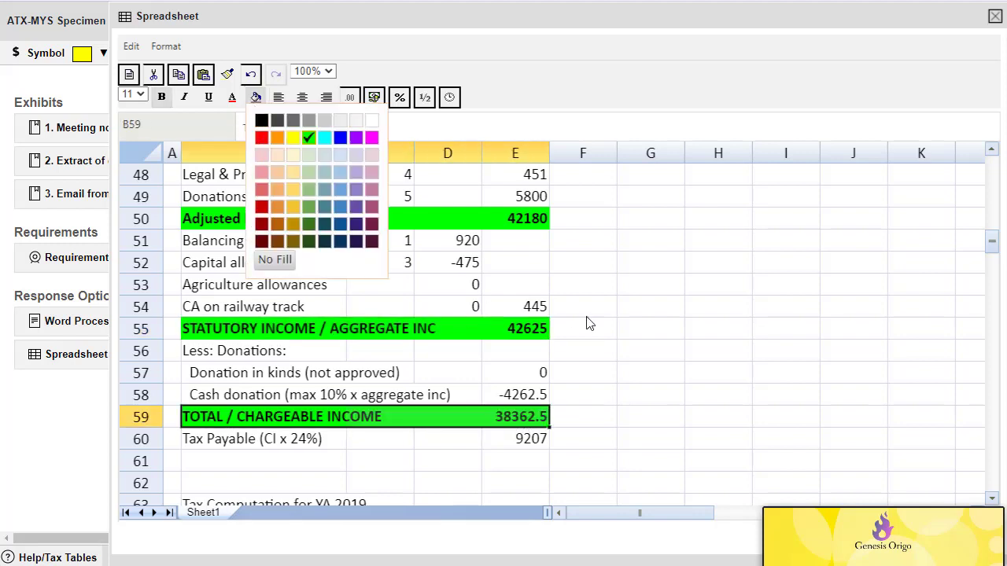
click(649, 327)
Compare the green-highlighted total rows of the second computation with the bordered totals of the Appendix 3 computation
scroll(740, 330, up, 1)
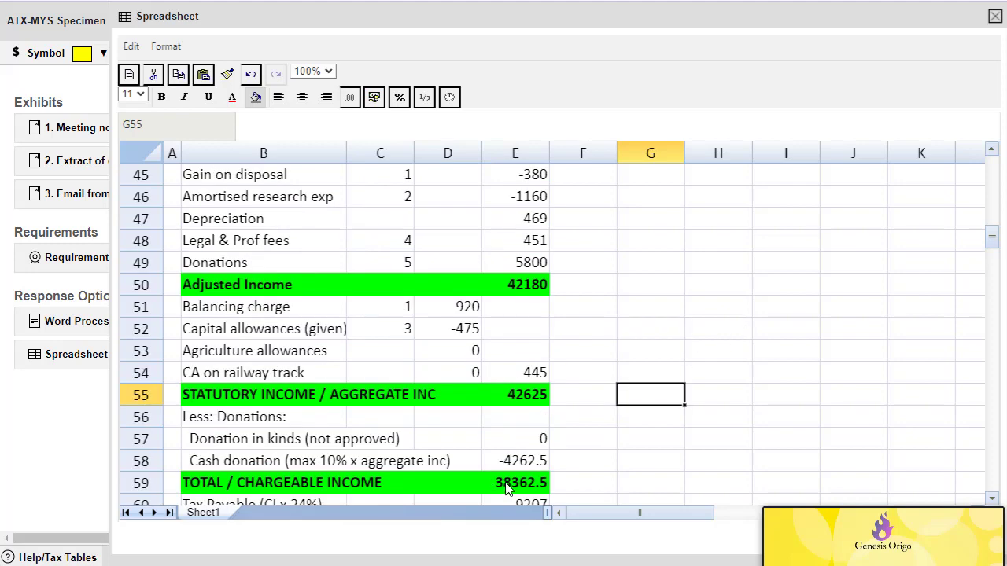
scroll(398, 447, up, 5)
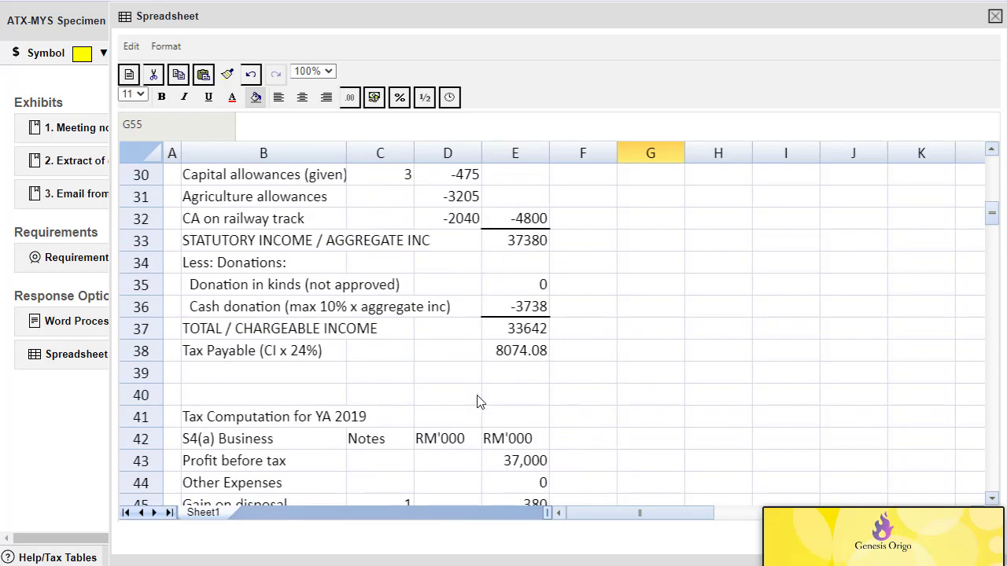
scroll(513, 334, up, 1)
scroll(519, 358, down, 4)
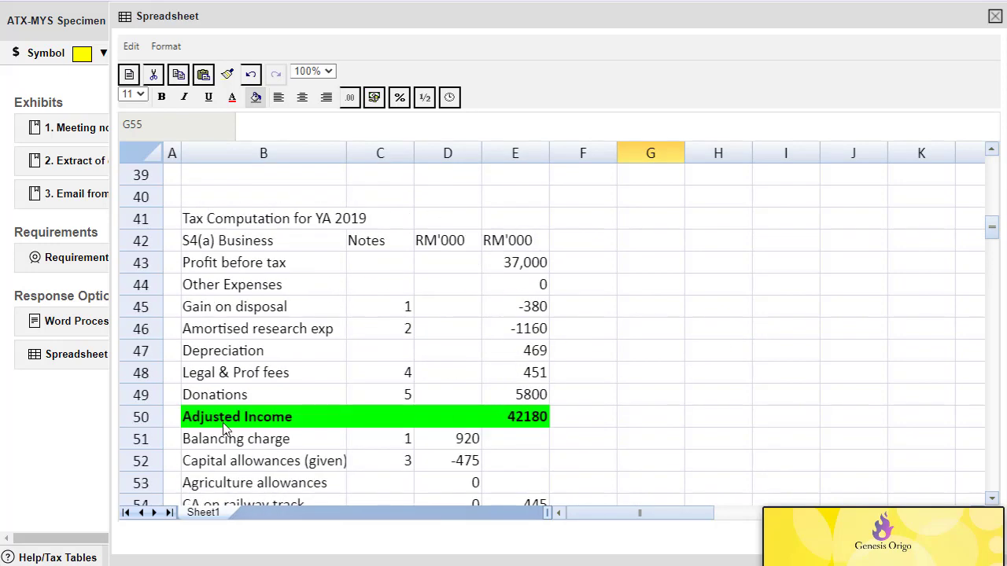
scroll(497, 424, up, 4)
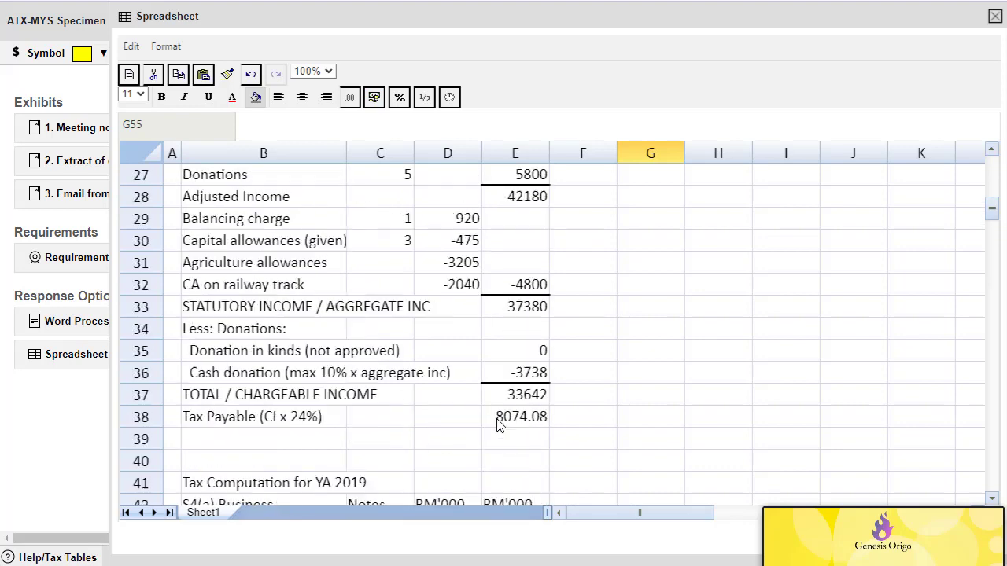
scroll(506, 421, up, 2)
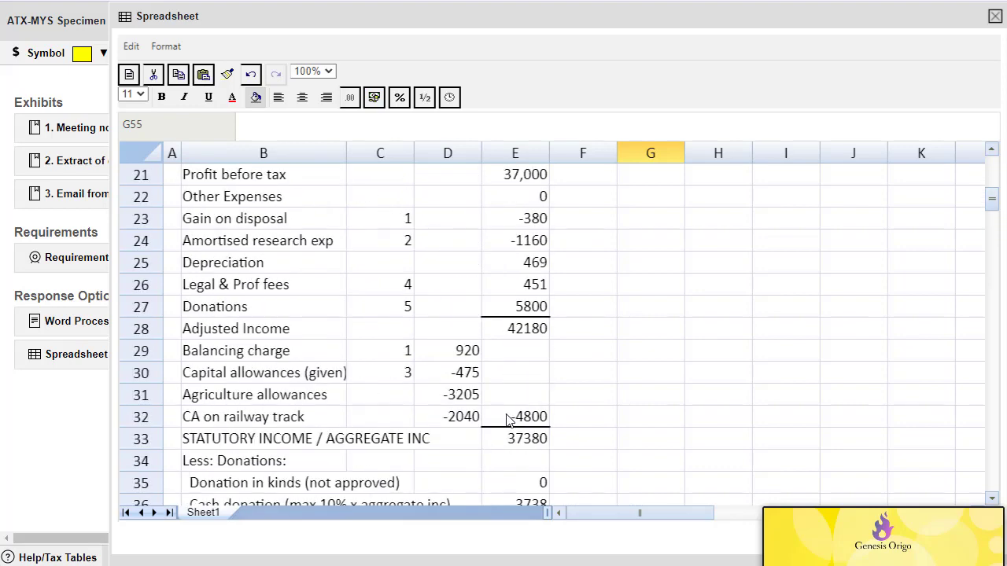
scroll(510, 420, down, 1)
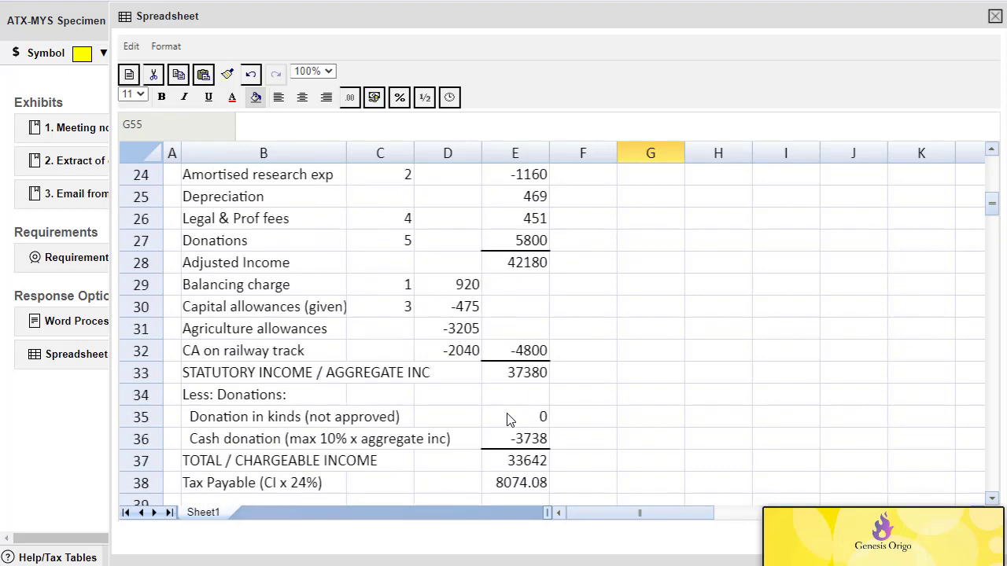